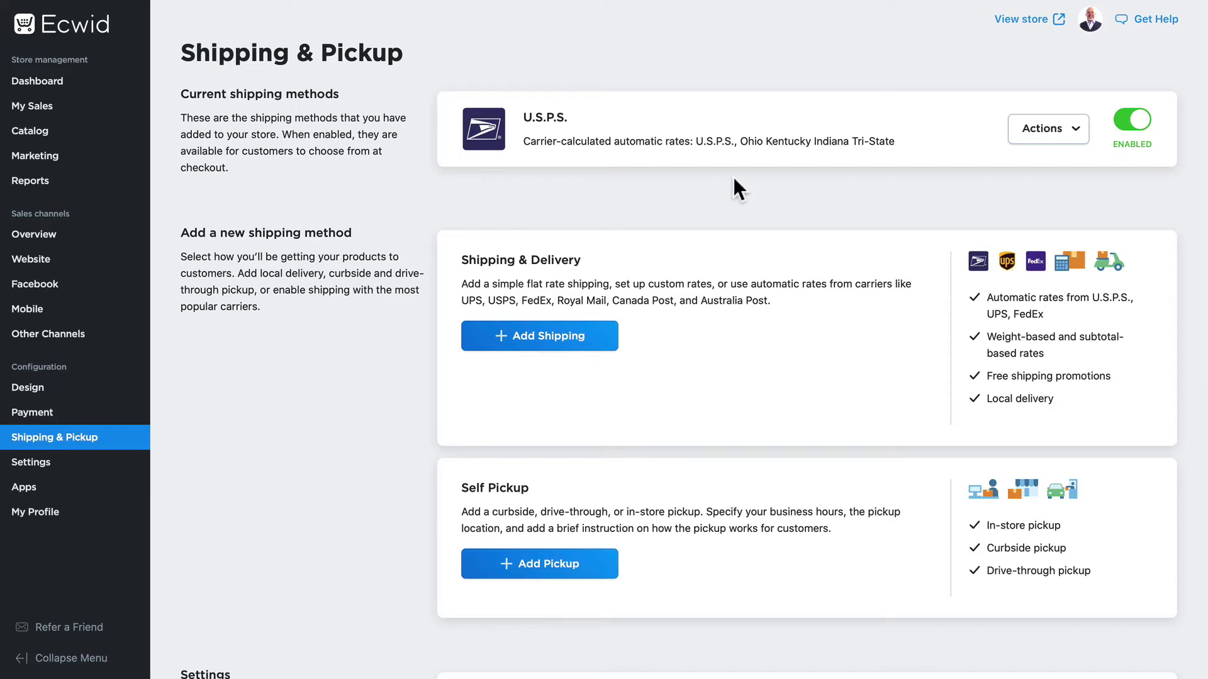
# Step: Add another U.S.P.S. shipping method that uses automatically calculated carrier rates
pyautogui.click(540, 337)
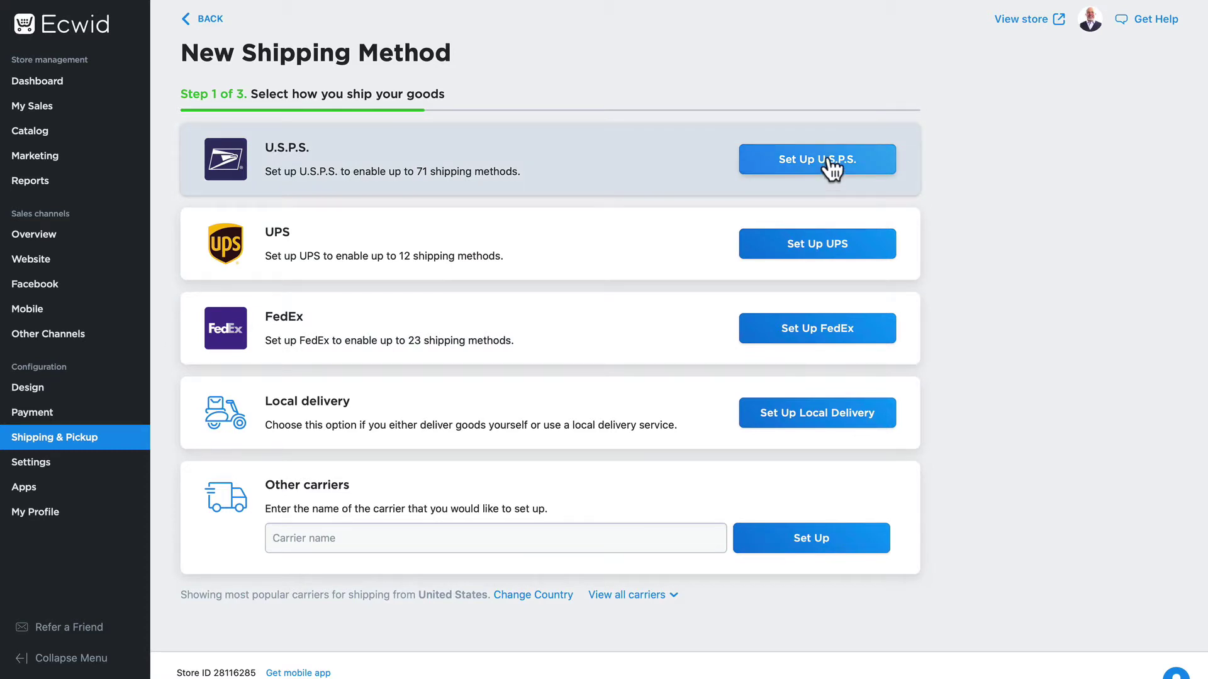
pyautogui.click(832, 167)
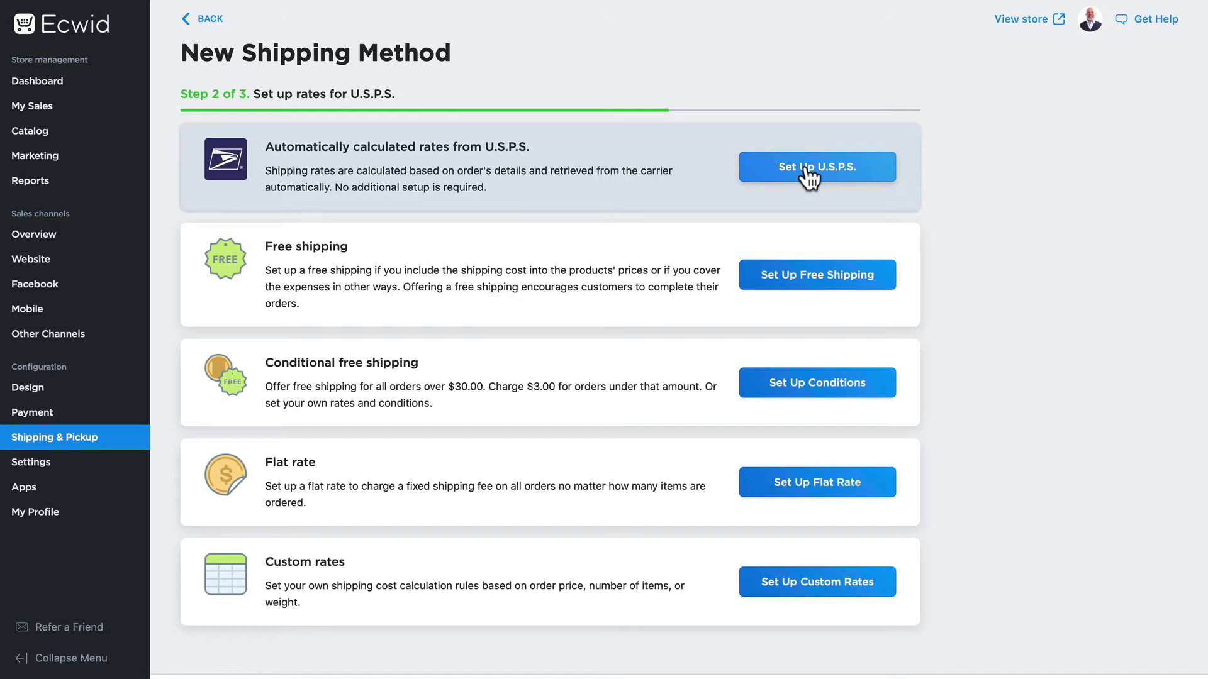
pyautogui.click(805, 170)
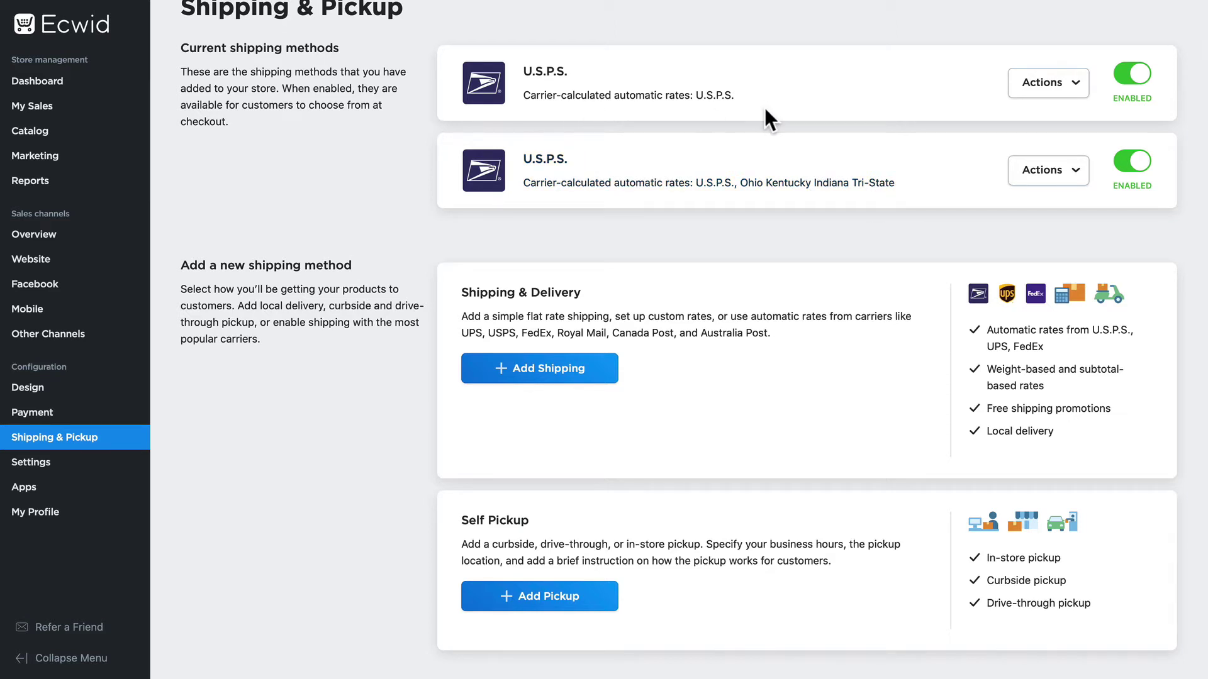
# Step: Edit the new U.S.P.S. method and change its shipping region to Zone on map
pyautogui.click(1052, 84)
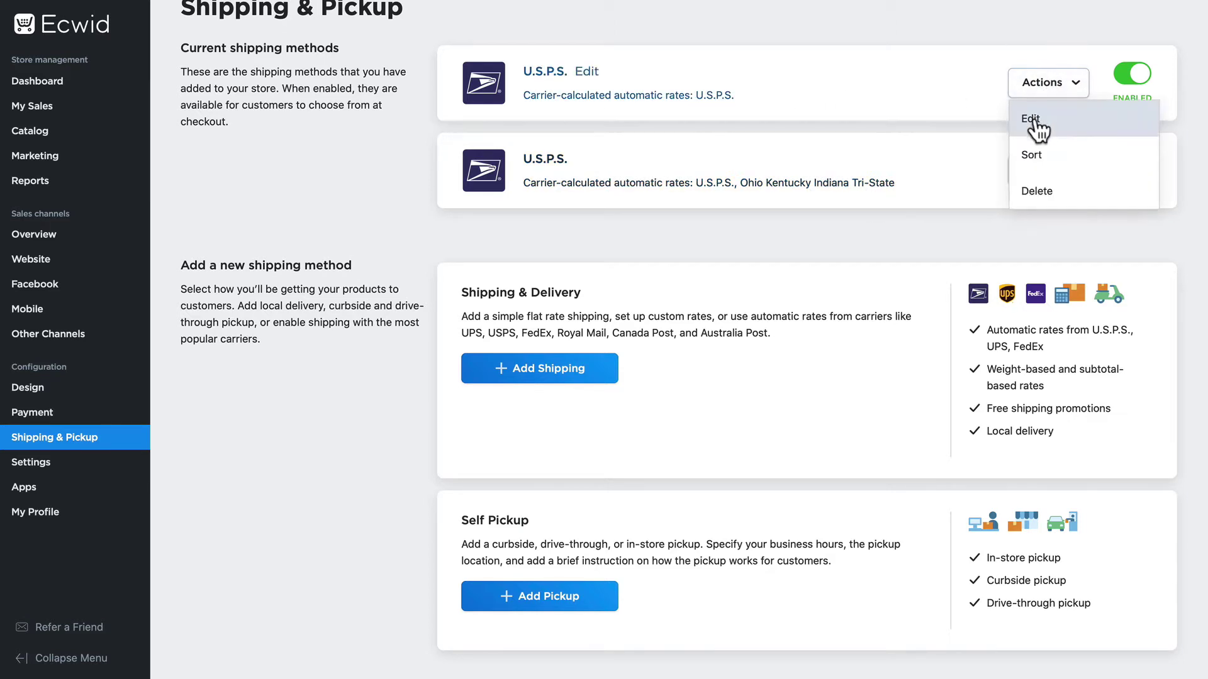
pyautogui.click(1031, 120)
pyautogui.scroll(-1, 382, 156)
pyautogui.scroll(-3, 387, 165)
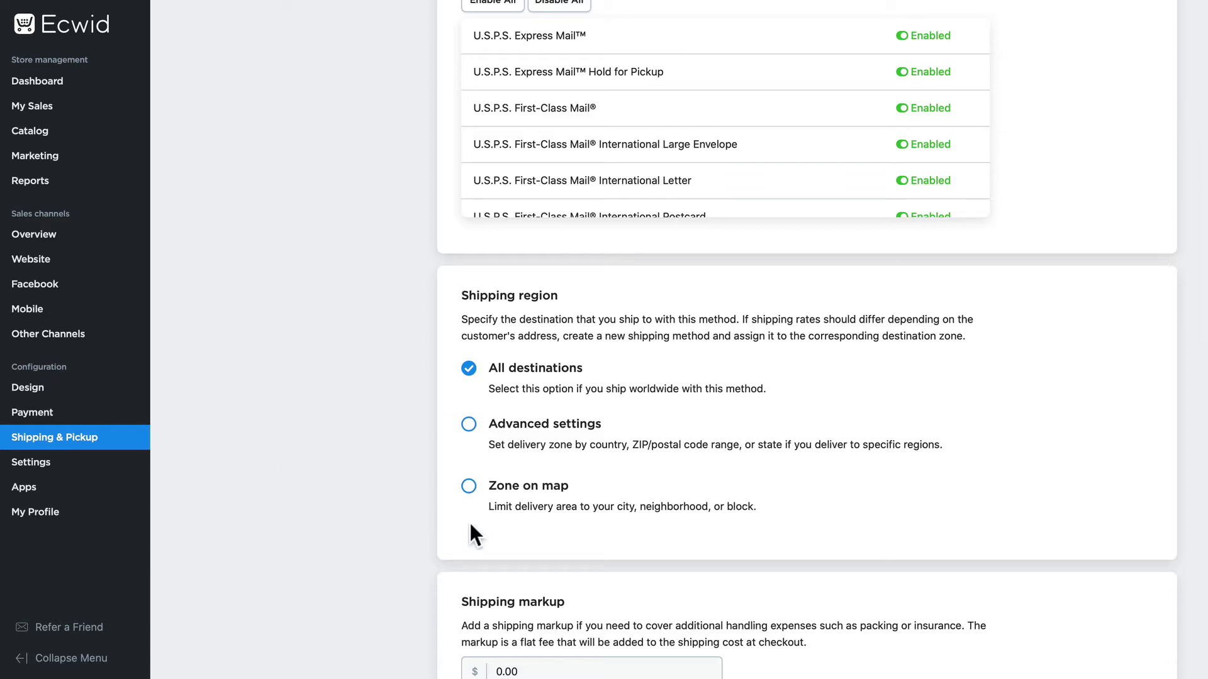
pyautogui.click(469, 487)
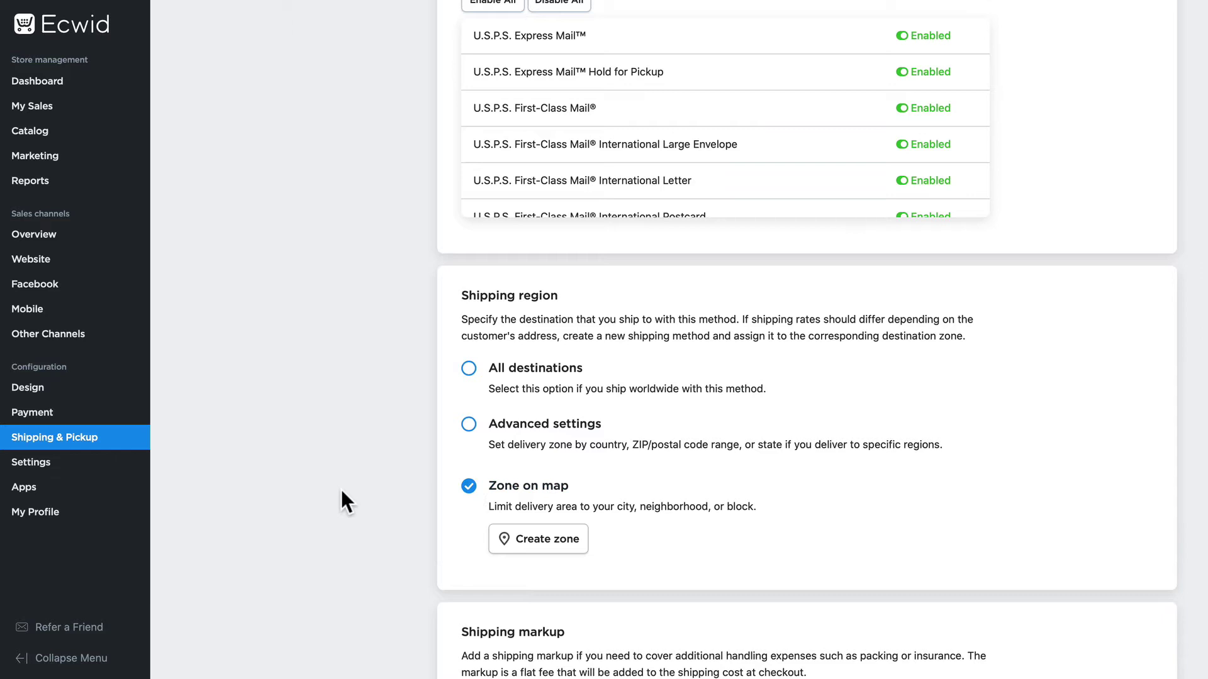
# Step: Create the Dillsboro zone and stretch its corners west, east, and north past Chesterville
pyautogui.click(549, 542)
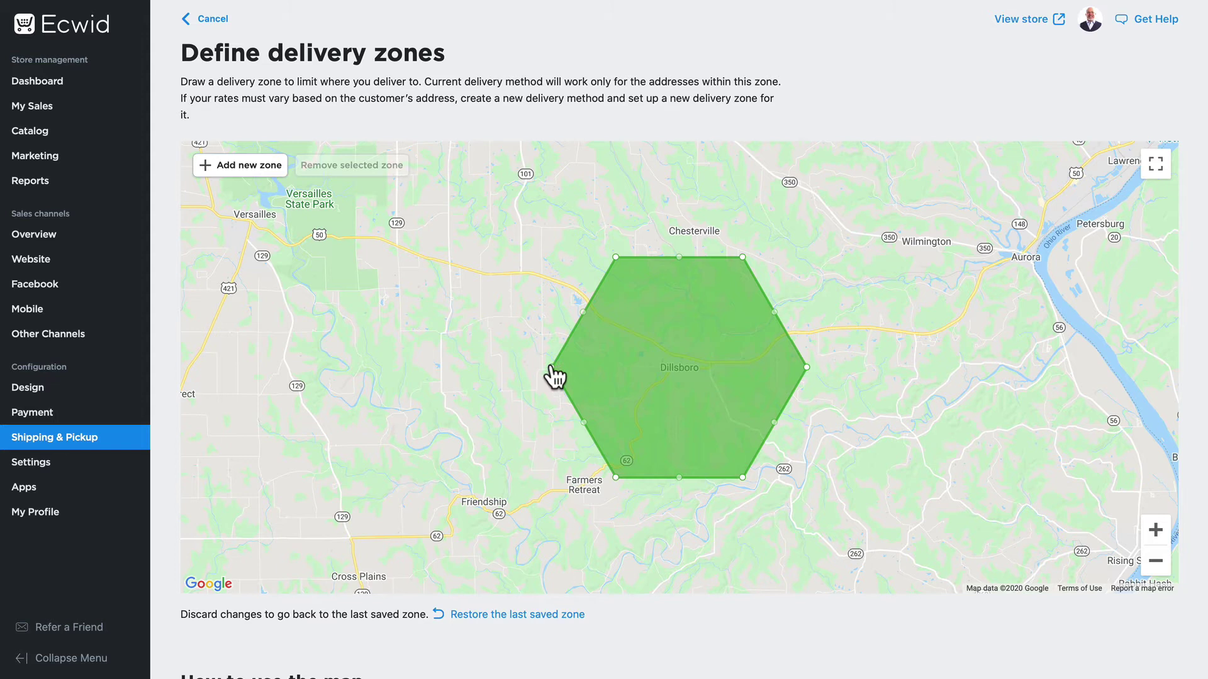
pyautogui.moveTo(553, 367); pyautogui.dragTo(454, 346)
pyautogui.moveTo(679, 258); pyautogui.dragTo(706, 151)
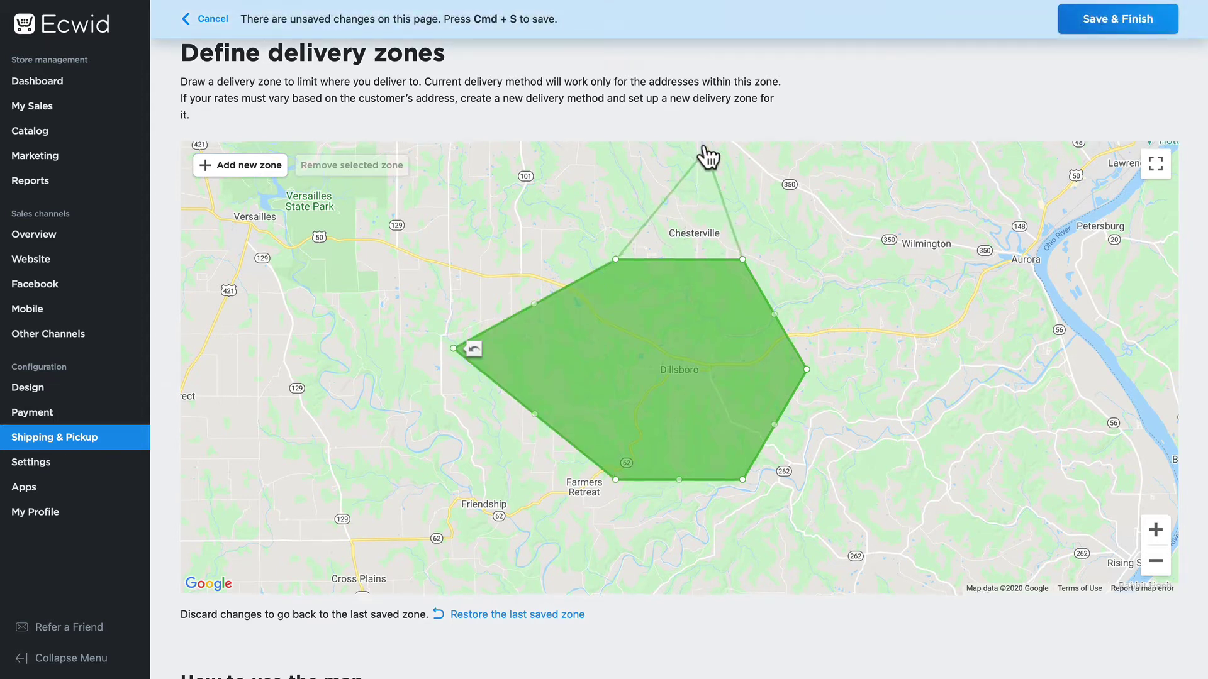
pyautogui.moveTo(806, 375); pyautogui.dragTo(948, 355)
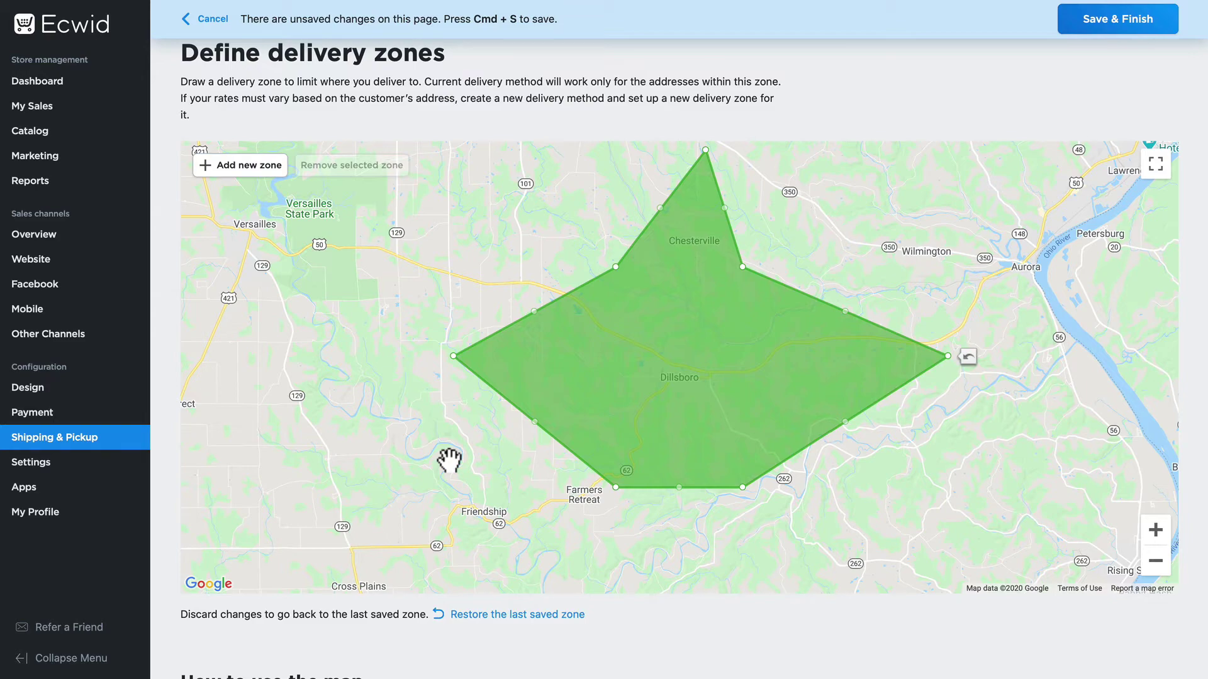
pyautogui.scroll(-1, 450, 460)
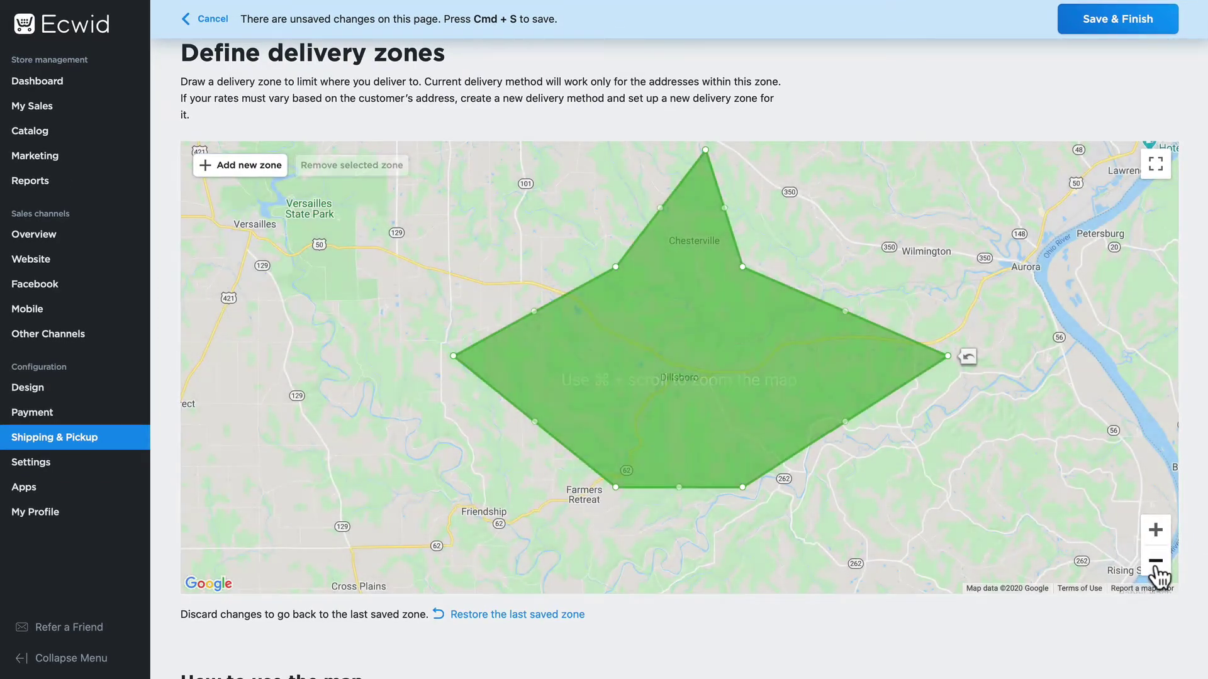
# Step: Zoom out, add a second zone, and stretch it over North Vernon and Big Oaks
pyautogui.click(1155, 564)
pyautogui.click(1155, 563)
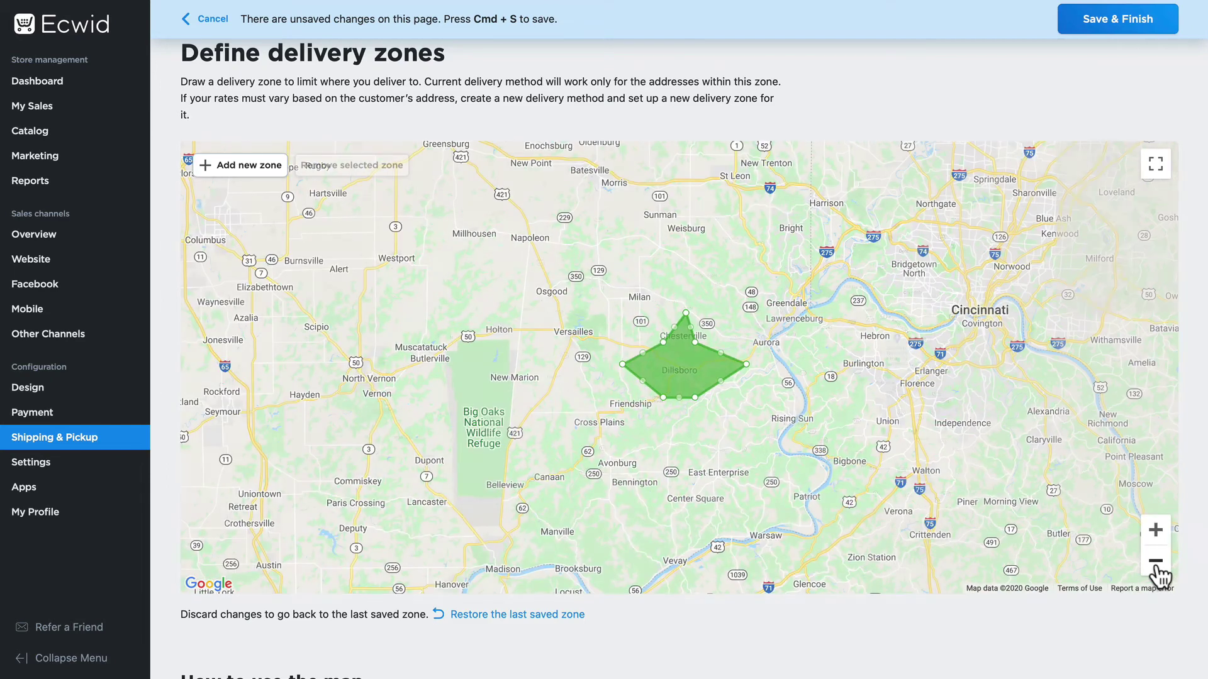
pyautogui.click(249, 168)
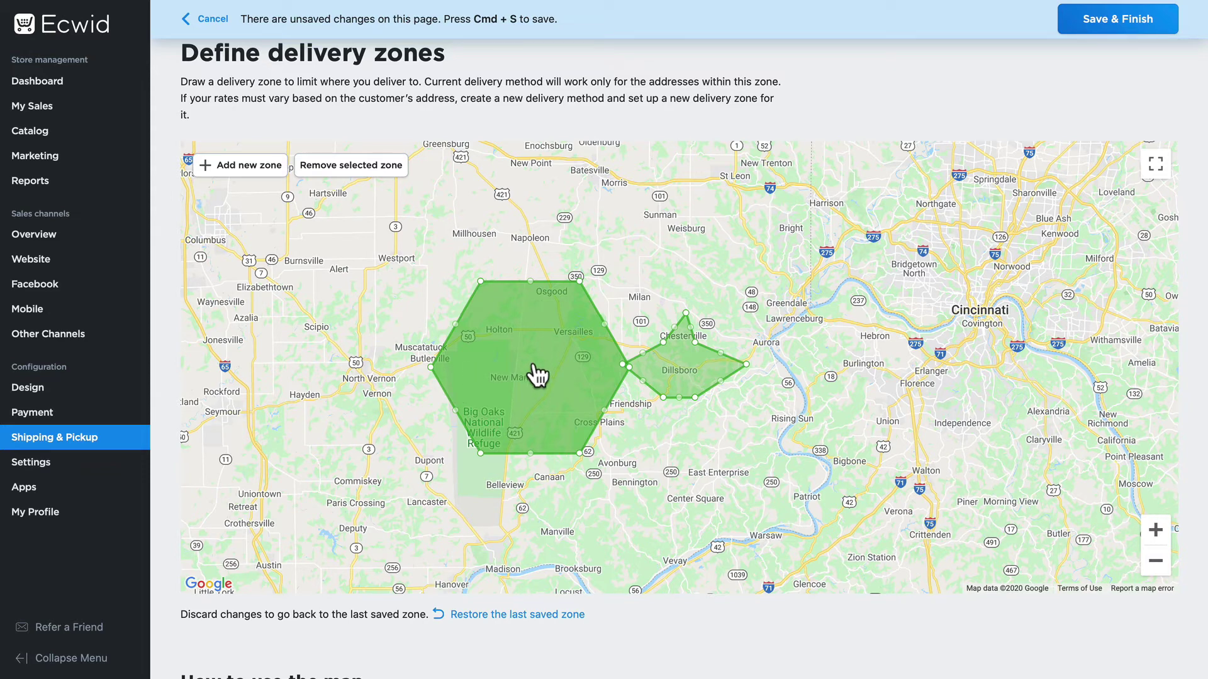
pyautogui.moveTo(538, 372)
pyautogui.mouseDown()
pyautogui.moveTo(359, 277)
pyautogui.moveTo(367, 439)
pyautogui.moveTo(387, 454)
pyautogui.mouseUp()
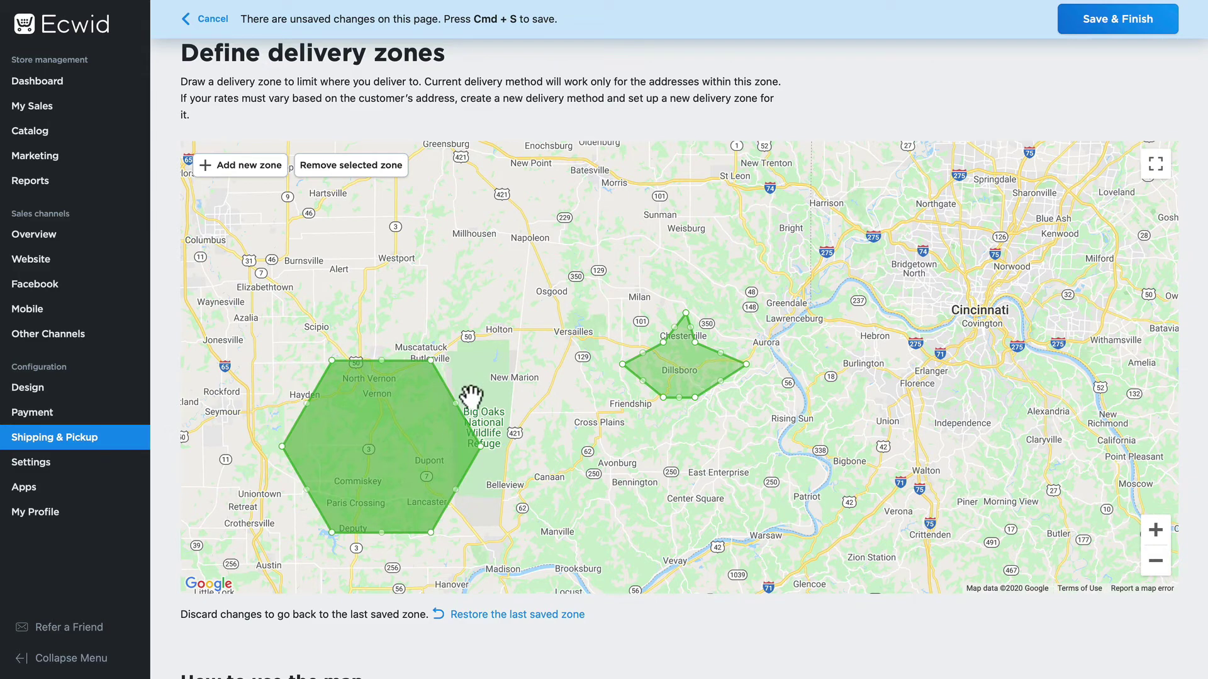
pyautogui.click(459, 419)
pyautogui.moveTo(456, 405); pyautogui.dragTo(493, 376)
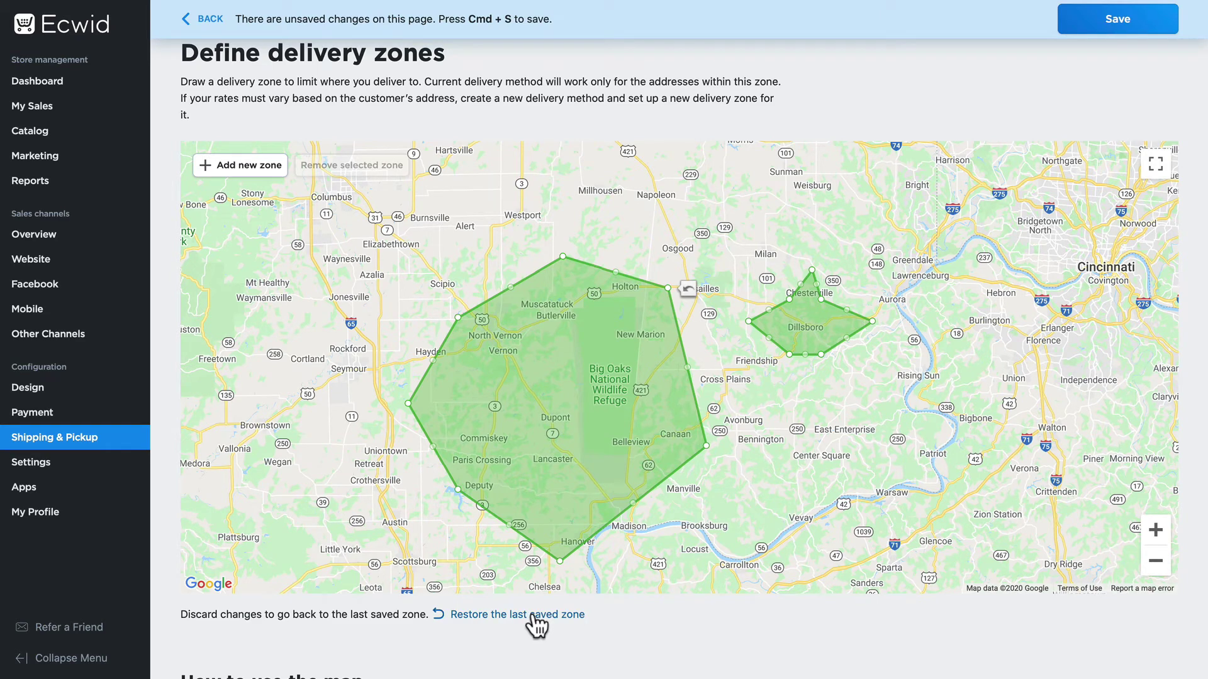
# Step: Restore the last saved zone, discarding the unsaved map edits
pyautogui.click(534, 619)
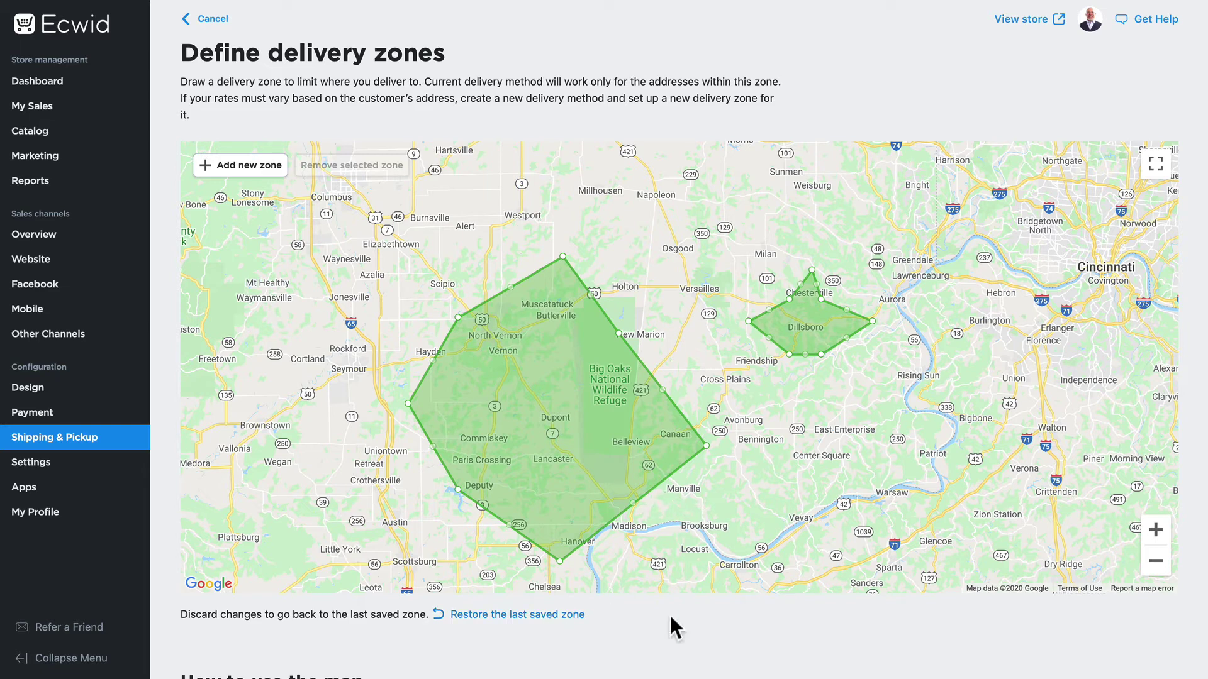
pyautogui.scroll(-1, 671, 619)
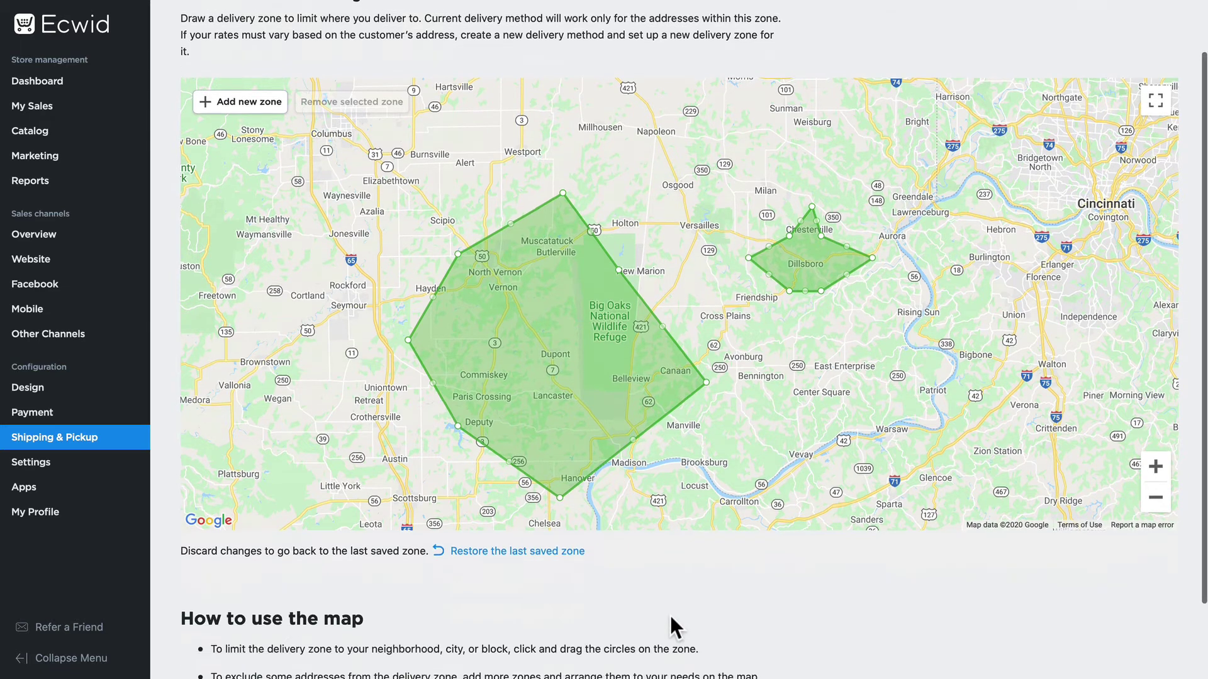
pyautogui.scroll(1, 670, 618)
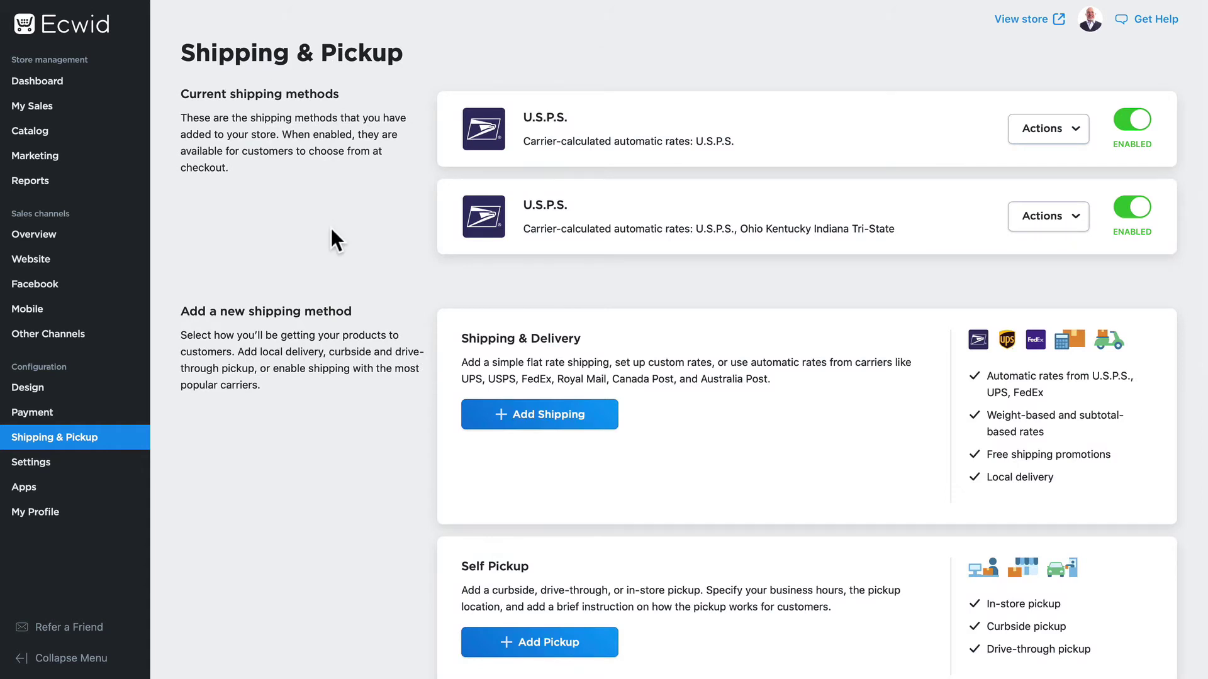
# Step: Start a free local delivery method named 'Free delivery in Dillsboro'
pyautogui.click(539, 415)
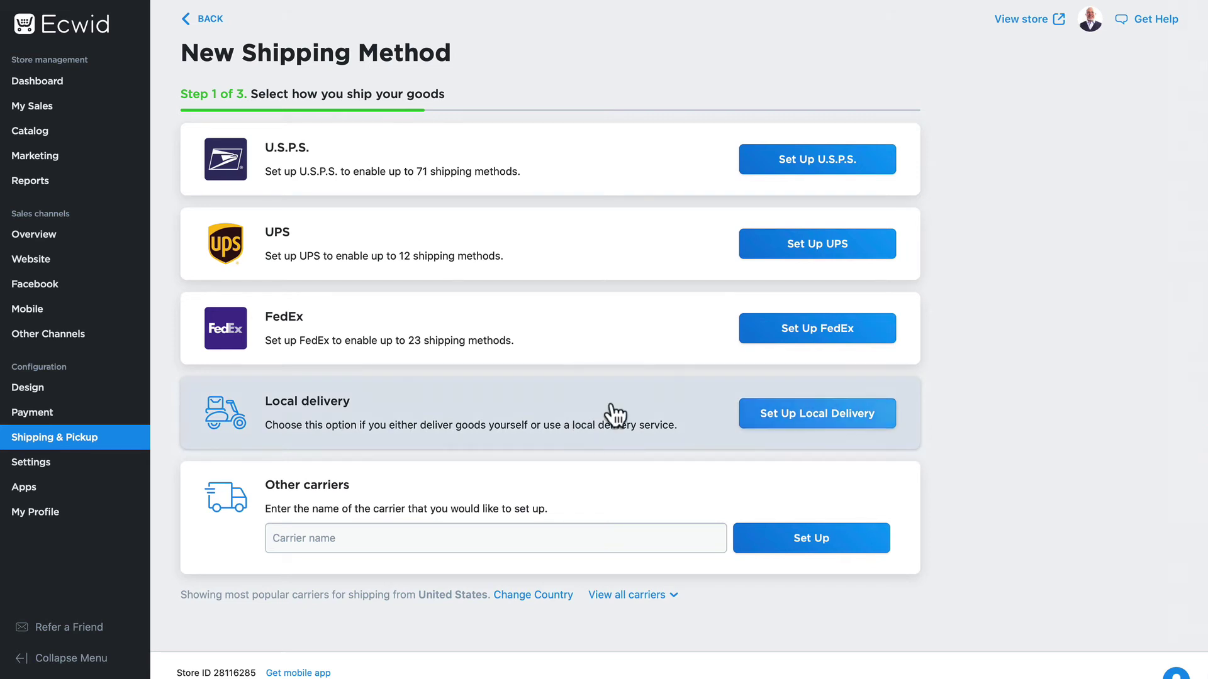
pyautogui.click(791, 422)
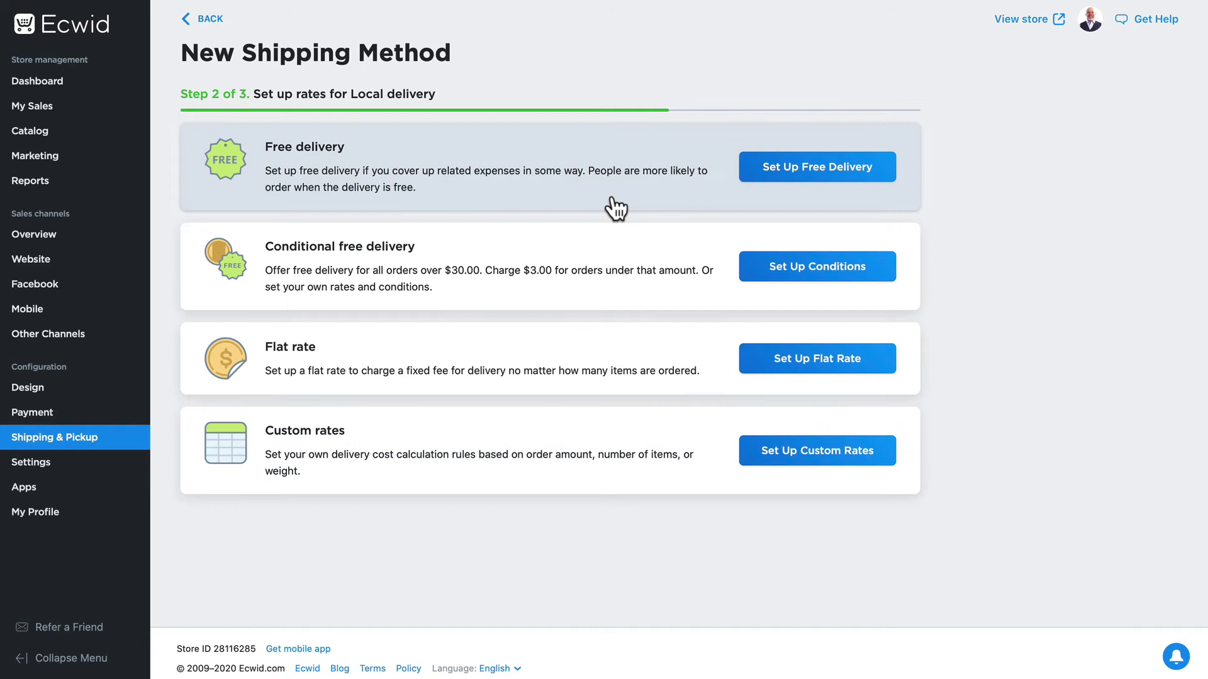
pyautogui.click(819, 175)
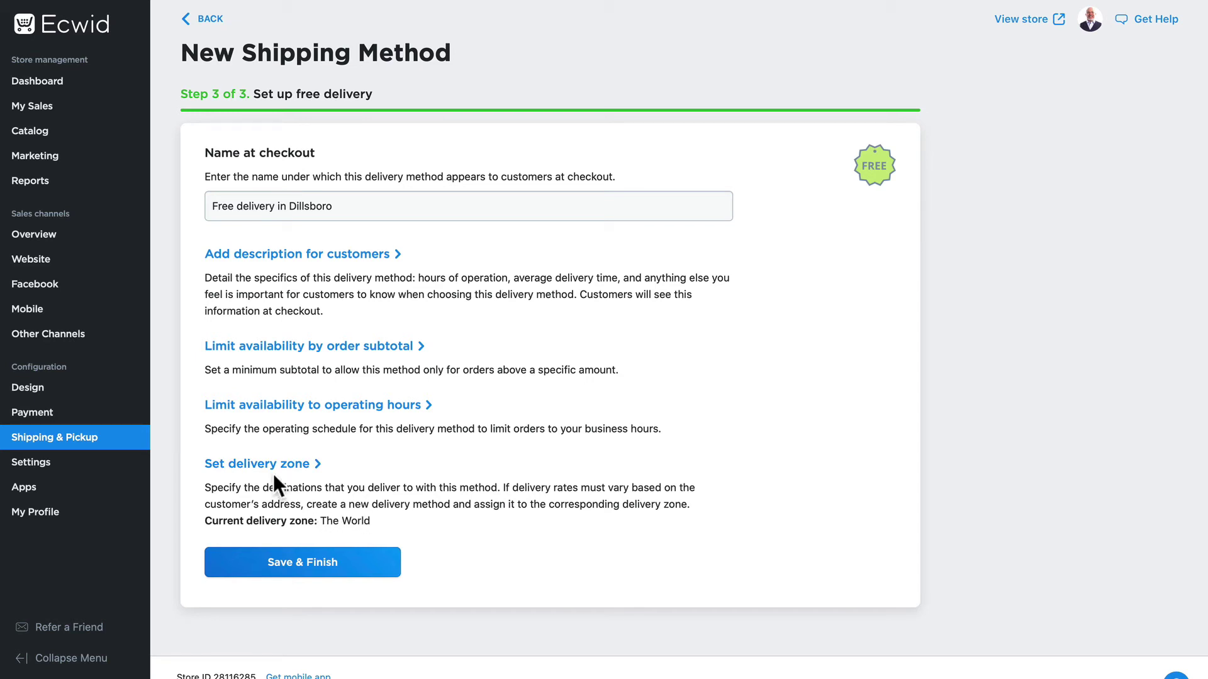
# Step: Set the free delivery zone to Zone on map and create a hexagon around Dillsboro
pyautogui.click(259, 462)
pyautogui.scroll(-3, 260, 468)
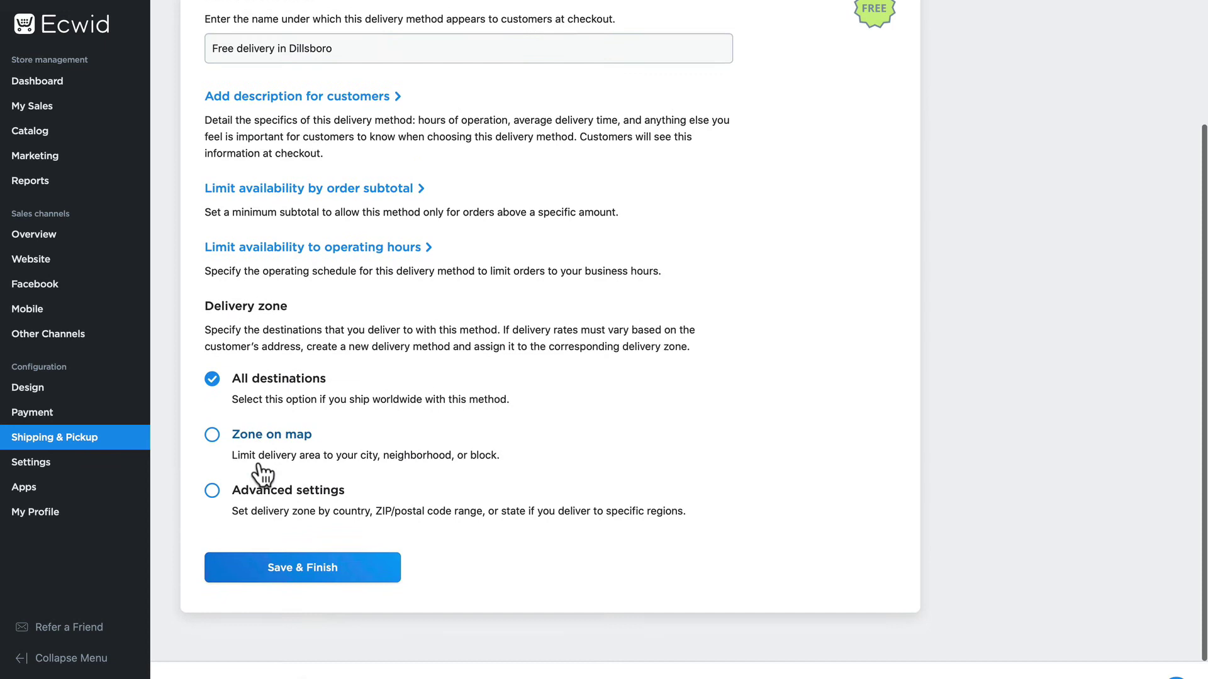
pyautogui.click(211, 437)
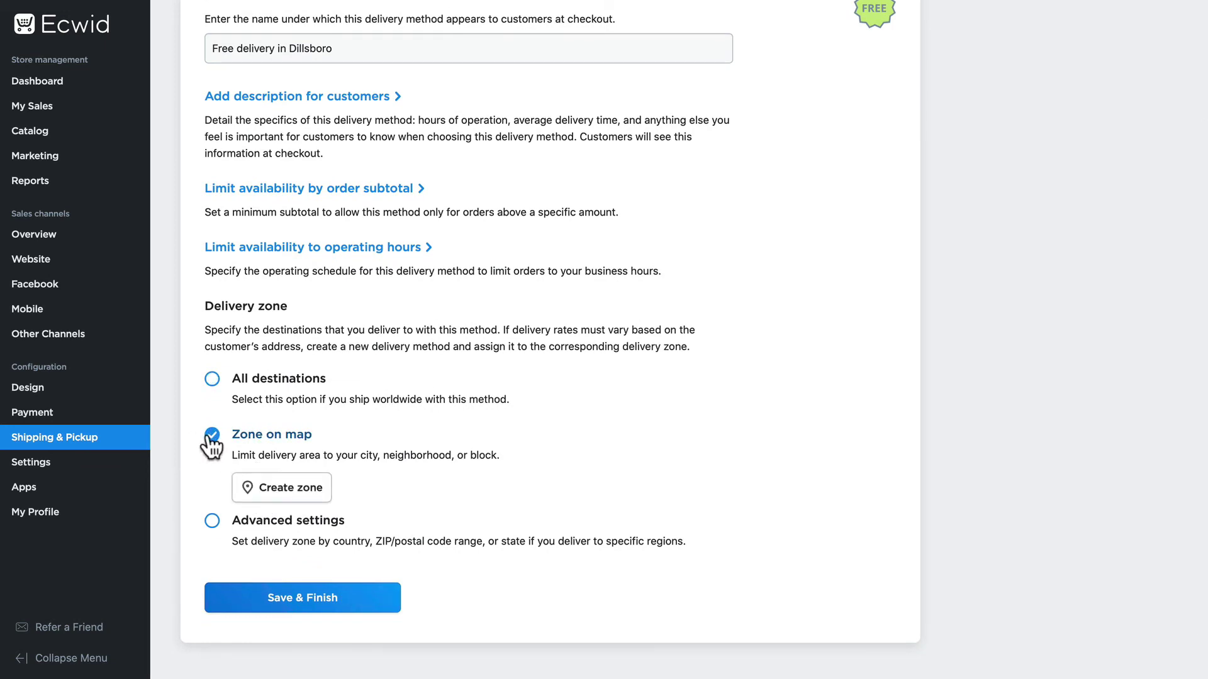
pyautogui.click(288, 491)
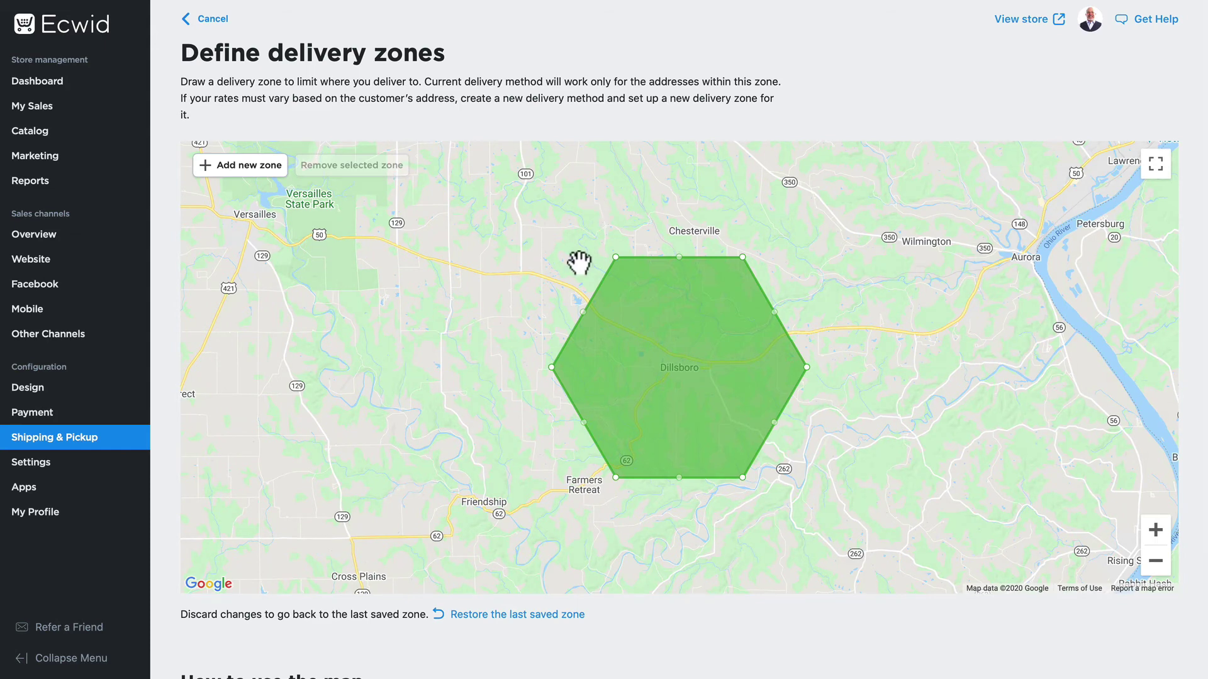
# Step: Nudge the Dillsboro hexagon into place and save it as a 6.21-mile zone
pyautogui.moveTo(695, 369); pyautogui.dragTo(673, 384)
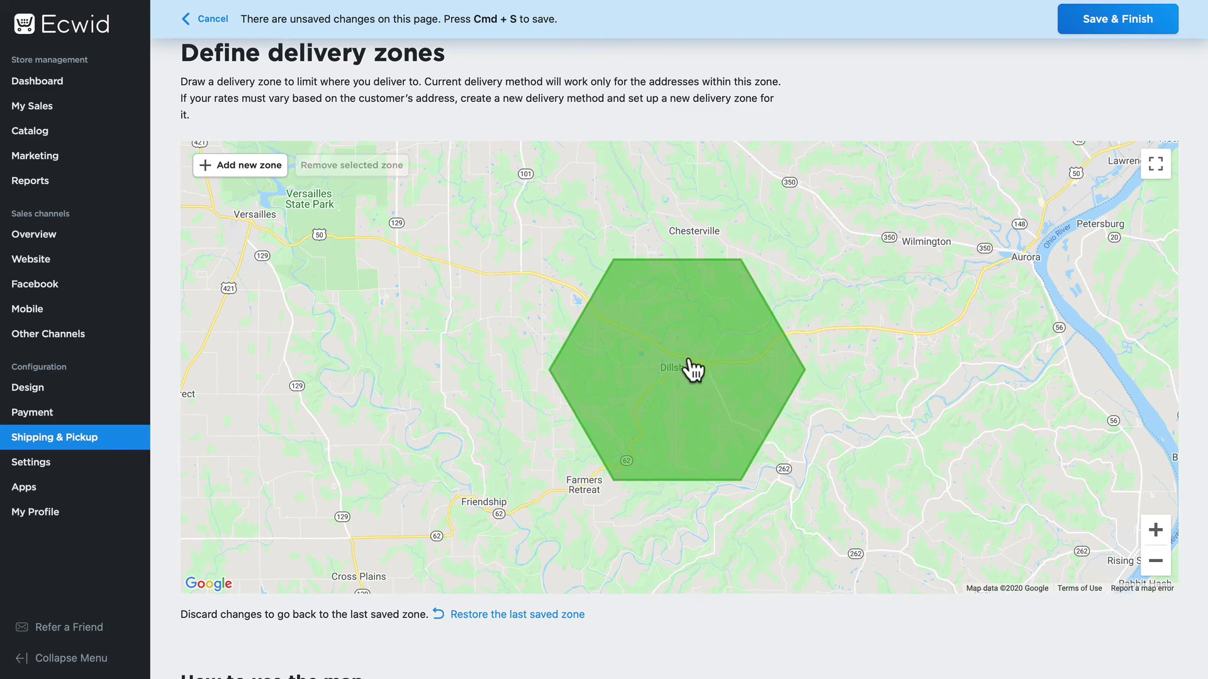
pyautogui.click(1128, 24)
pyautogui.scroll(-3, 352, 484)
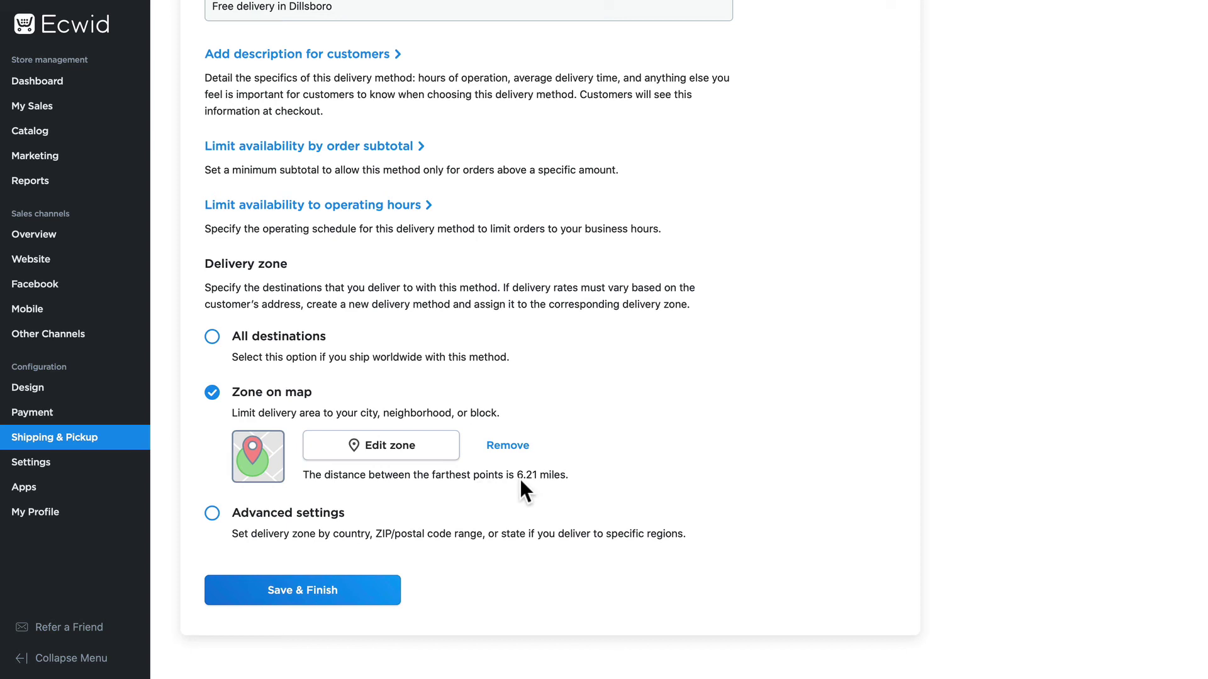
# Step: Save the 'Free delivery in Dillsboro' method so it appears at $0.00 atop the list
pyautogui.click(293, 597)
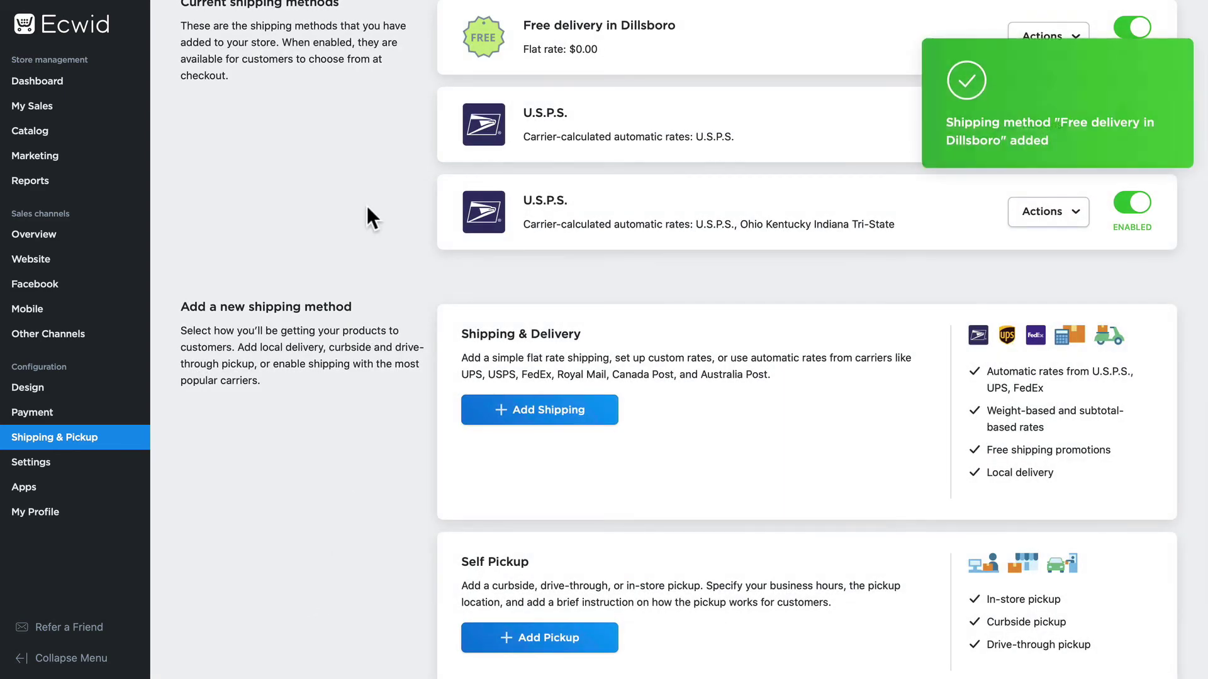
pyautogui.scroll(2, 373, 204)
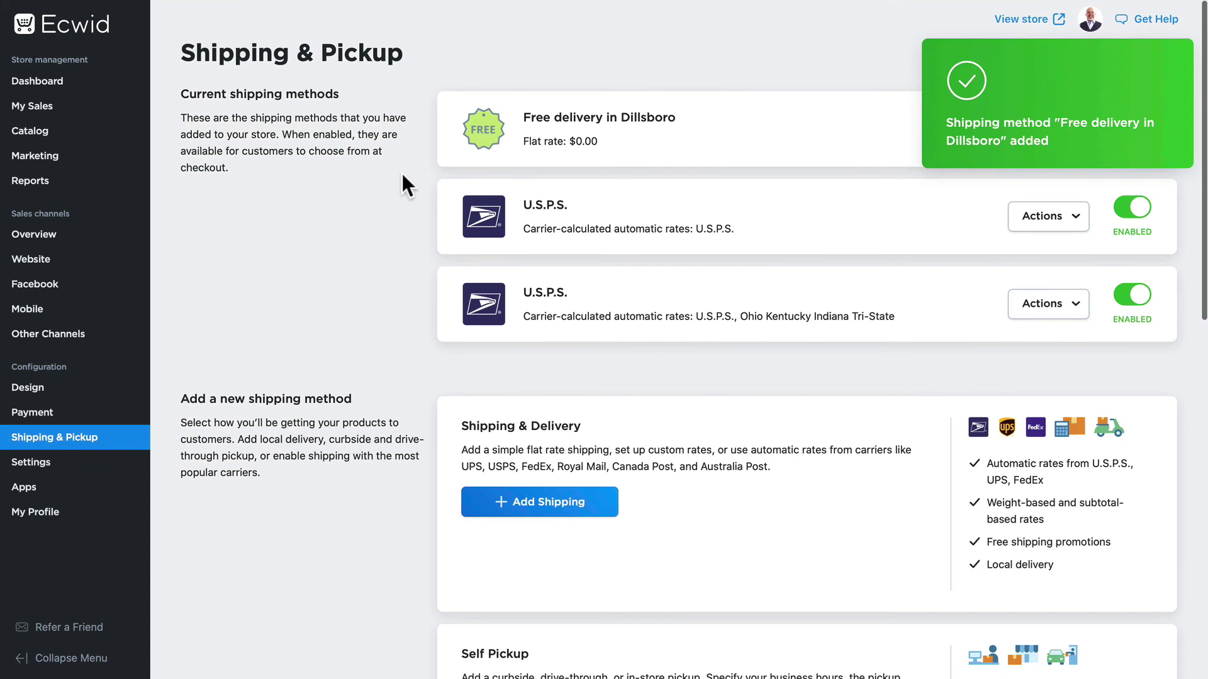